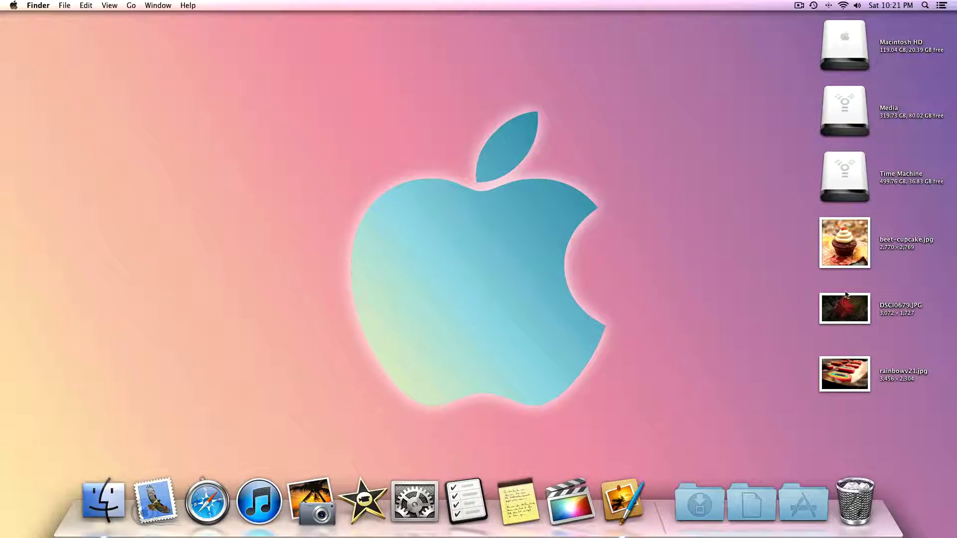
Open the desktop photo DSCI0679.JPG in Pixelmator.
{"action": "left_click", "coordinate": [849, 312]}
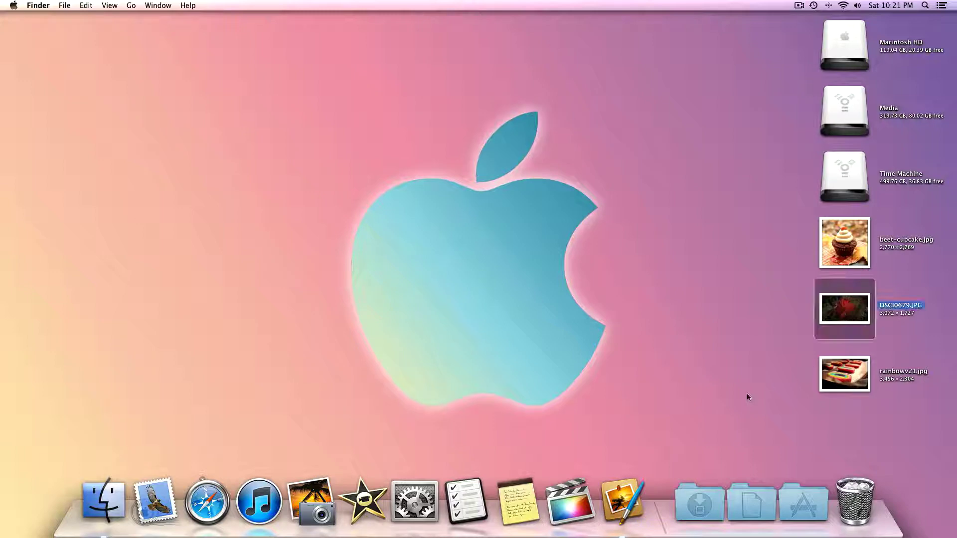
{"action": "left_click_drag", "start_coordinate": [839, 311], "coordinate": [623, 500]}
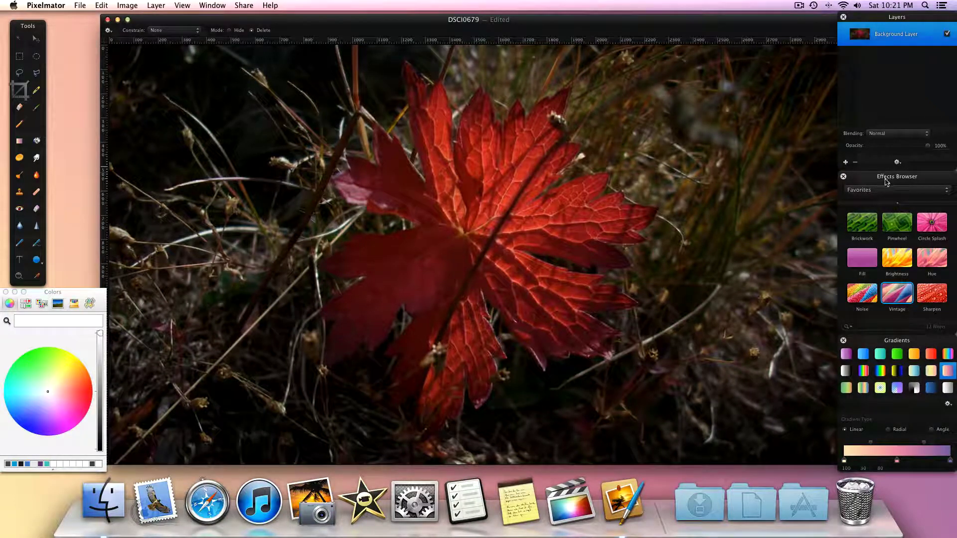
Examine the categories in the Effects Browser and the commands for showing it, staying on Favorites.
{"action": "left_click", "coordinate": [879, 191]}
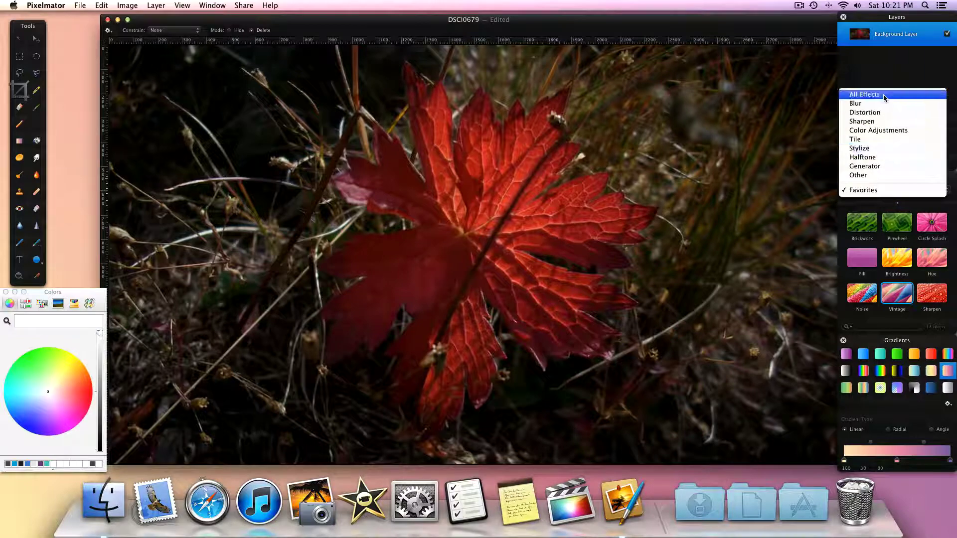
{"action": "left_click", "coordinate": [880, 208]}
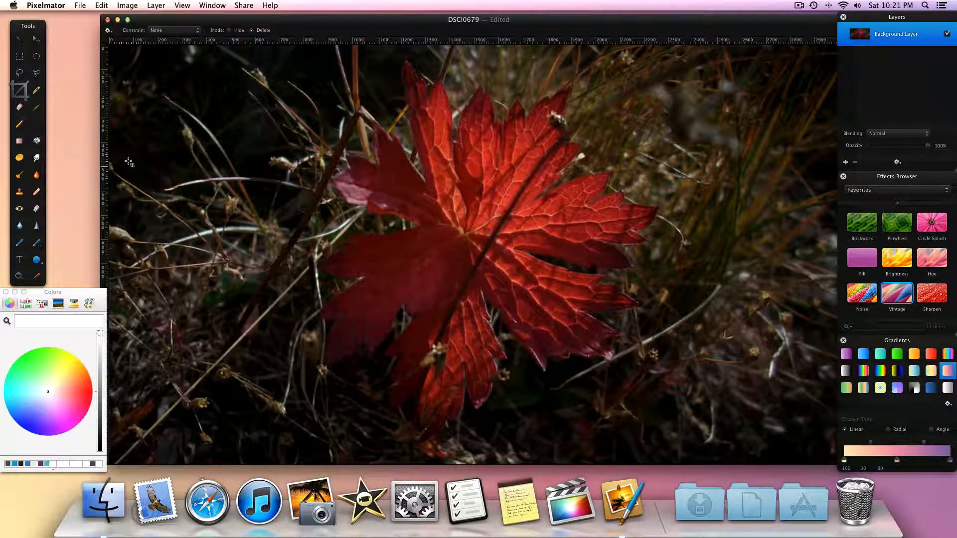
{"action": "left_click", "coordinate": [151, 3]}
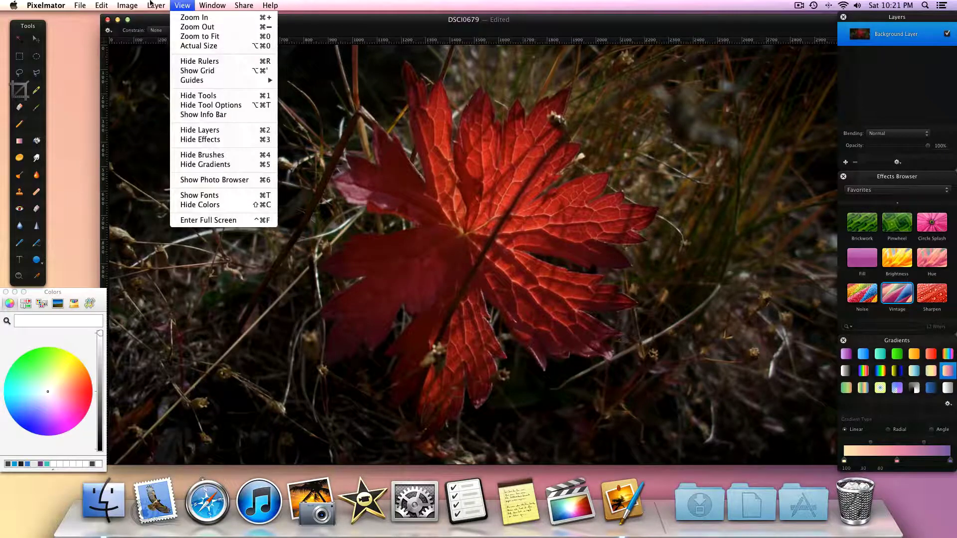
{"action": "left_click", "coordinate": [176, 5]}
{"action": "left_click", "coordinate": [907, 191]}
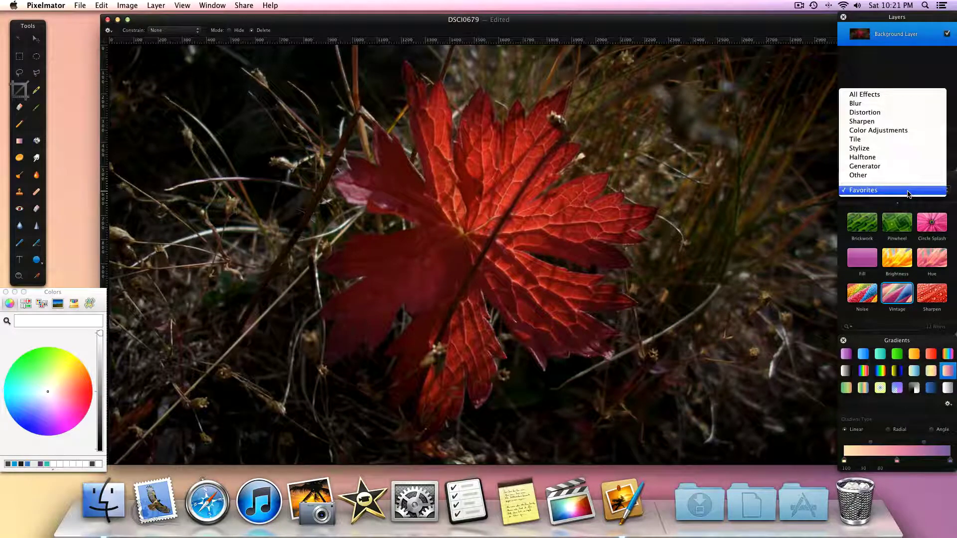
{"action": "left_click", "coordinate": [907, 194]}
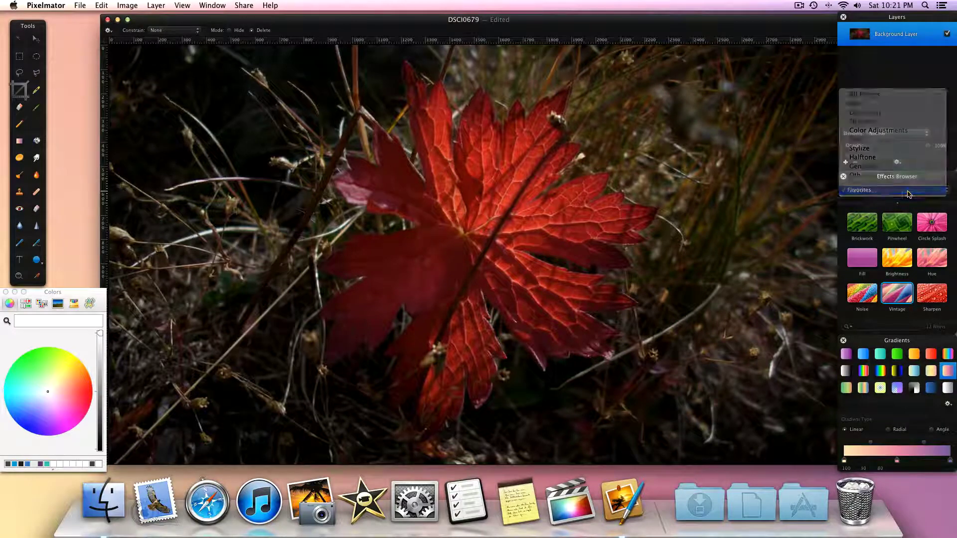
{"action": "scroll", "coordinate": [897, 249], "scroll_direction": "up", "scroll_amount": 1}
{"action": "scroll", "coordinate": [897, 252], "scroll_direction": "down", "scroll_amount": 1}
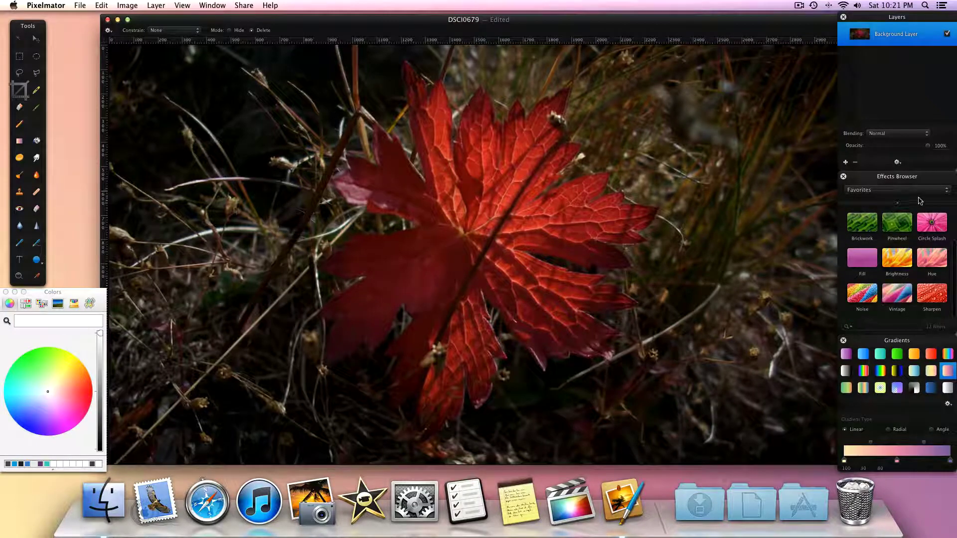
Start the Vintage effect on the leaf photo with the Normal preset, and move its dialog off the leaf.
{"action": "left_click_drag", "start_coordinate": [903, 297], "coordinate": [283, 172]}
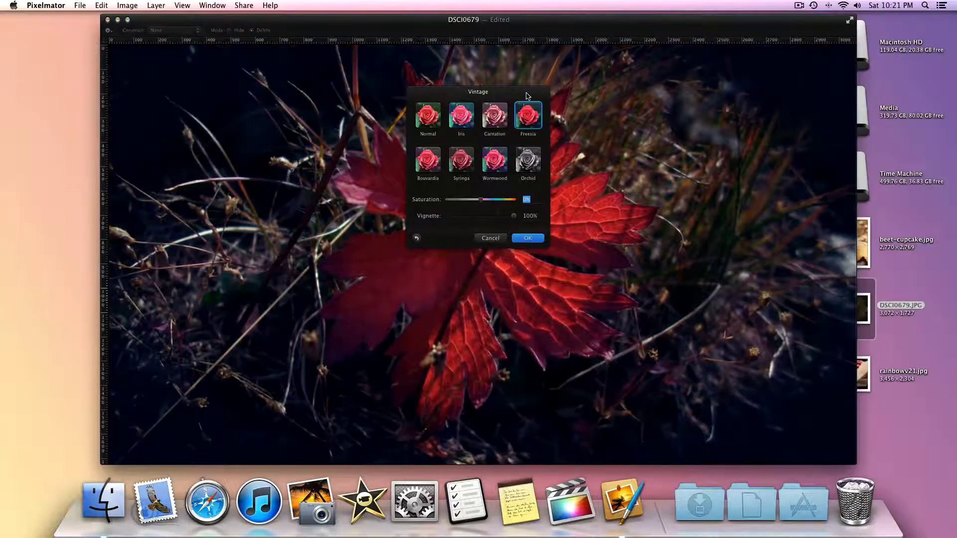
{"action": "left_click", "coordinate": [426, 124]}
{"action": "left_click_drag", "start_coordinate": [477, 95], "coordinate": [879, 52]}
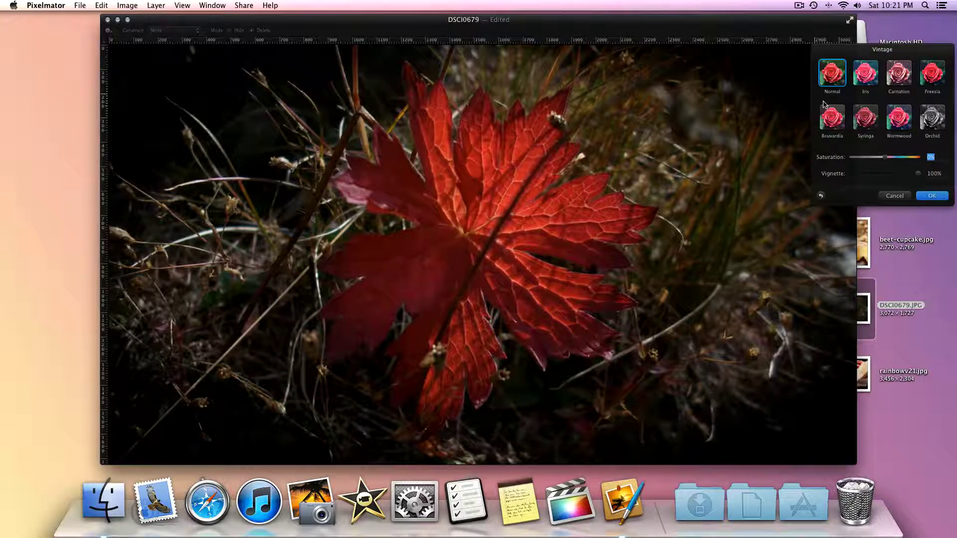
Preview the Iris, Carnation, Freesia, Bouvardia, Wormwood and Orchid presets on the leaf photo, then compare Normal with Iris.
{"action": "left_click", "coordinate": [864, 77]}
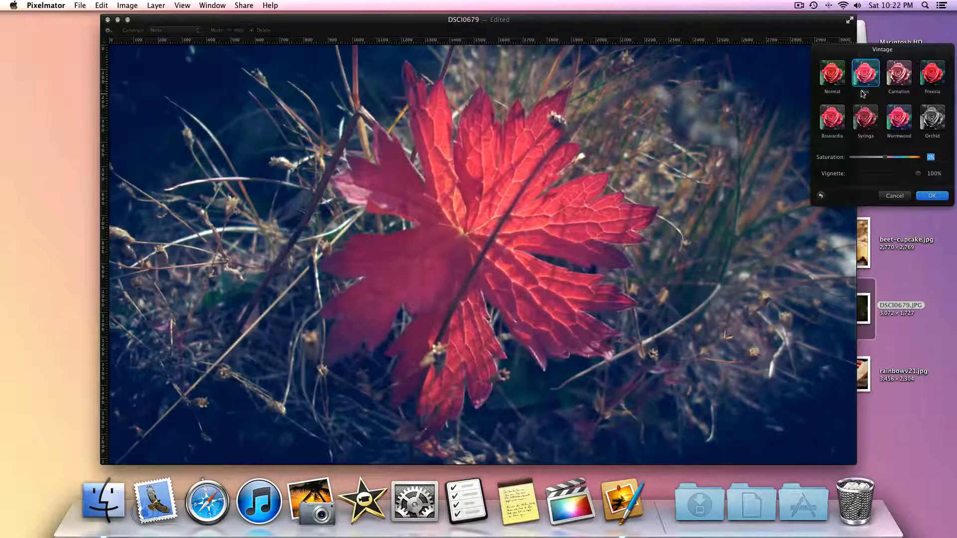
{"action": "left_click", "coordinate": [903, 76]}
{"action": "left_click", "coordinate": [932, 75]}
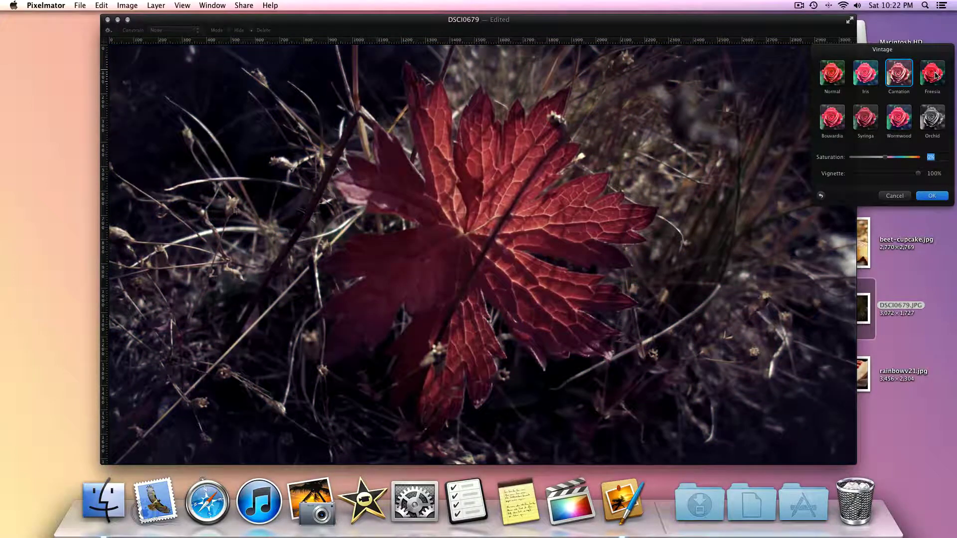
{"action": "left_click", "coordinate": [829, 119]}
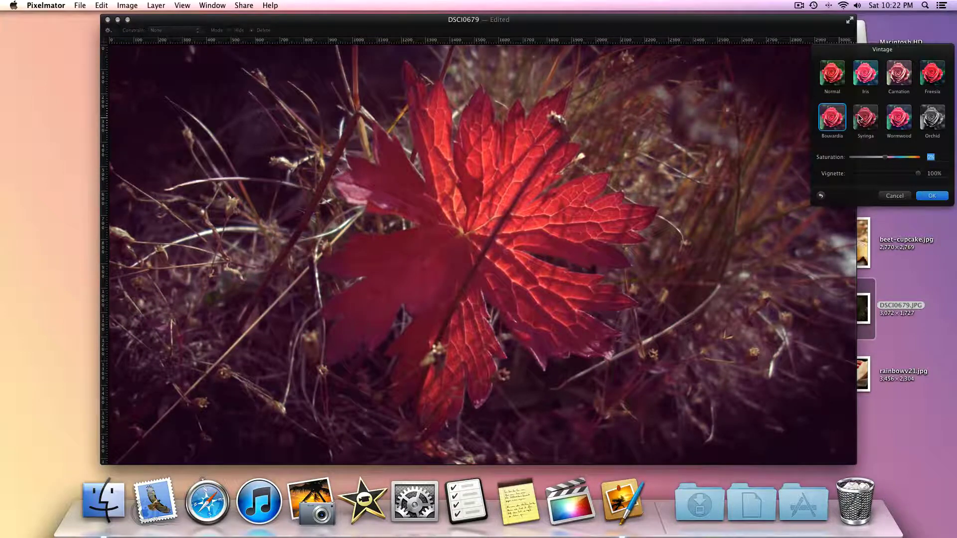
{"action": "left_click", "coordinate": [896, 124]}
{"action": "left_click", "coordinate": [932, 121]}
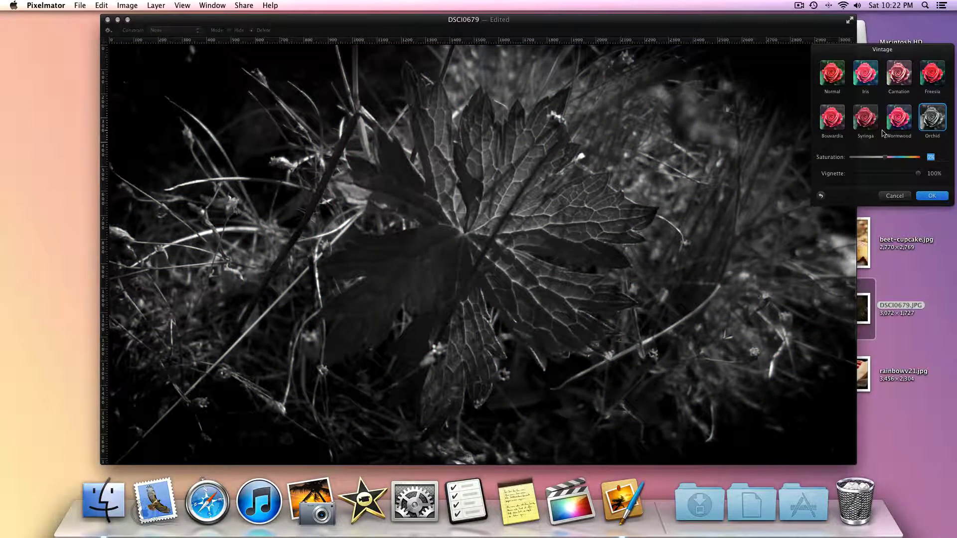
{"action": "left_click", "coordinate": [835, 81]}
{"action": "left_click", "coordinate": [865, 75]}
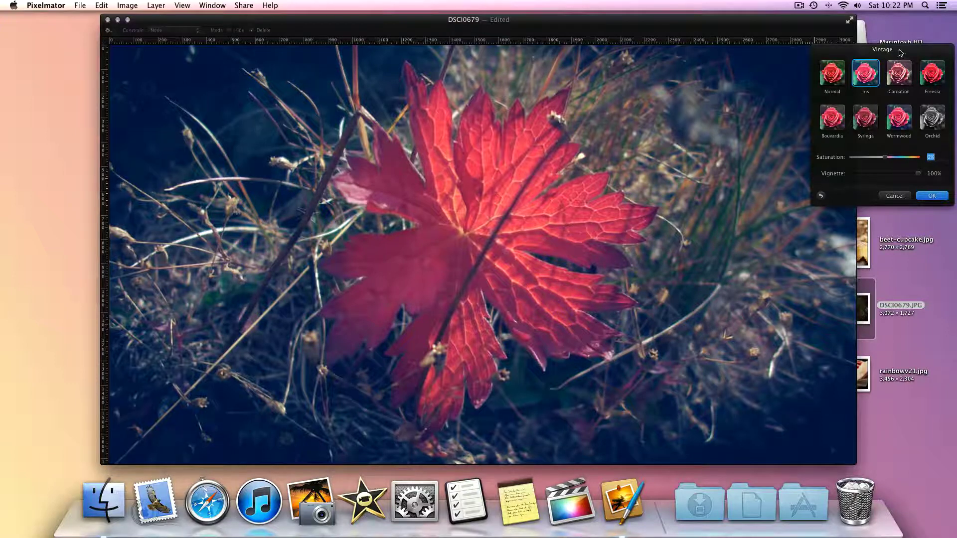
Move the Vintage dialog clear of the photo and try the Carnation, Freesia, Bouvardia, Syringa and Wormwood presets, returning to Freesia.
{"action": "left_click_drag", "start_coordinate": [900, 52], "coordinate": [901, 14]}
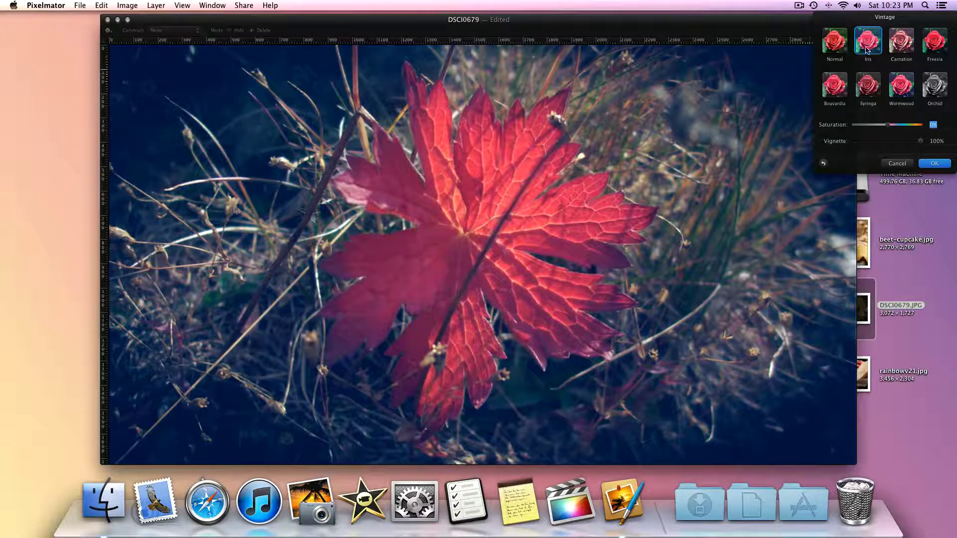
{"action": "left_click", "coordinate": [904, 58]}
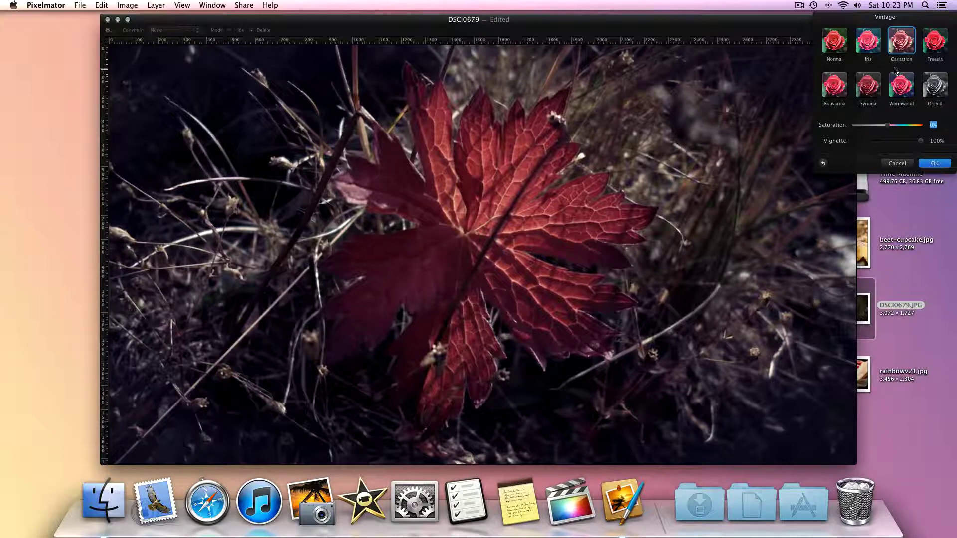
{"action": "left_click", "coordinate": [938, 51]}
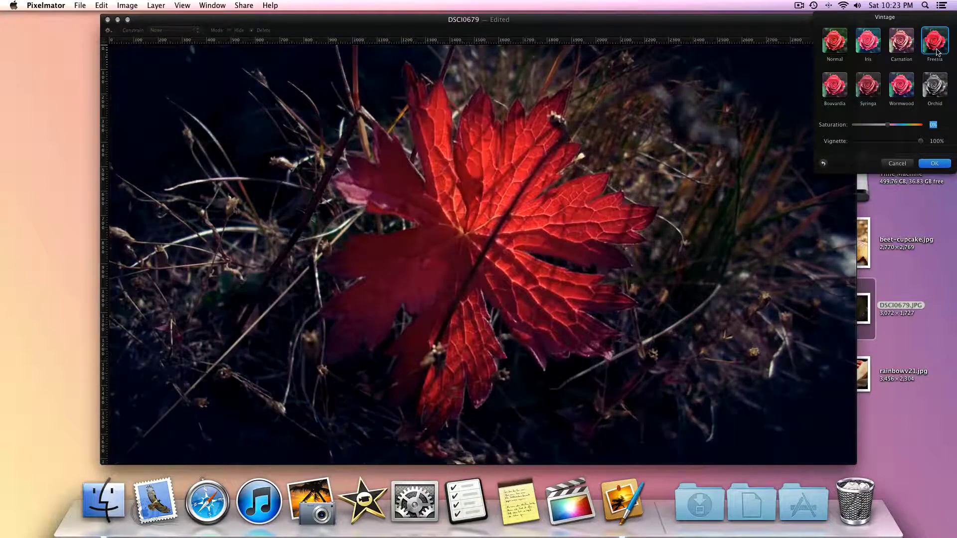
{"action": "left_click", "coordinate": [836, 98]}
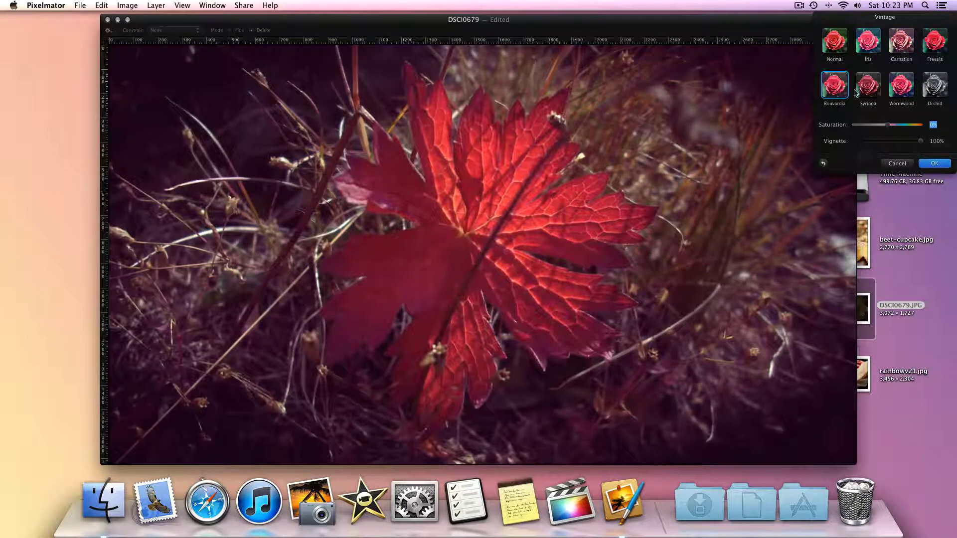
{"action": "left_click", "coordinate": [873, 84]}
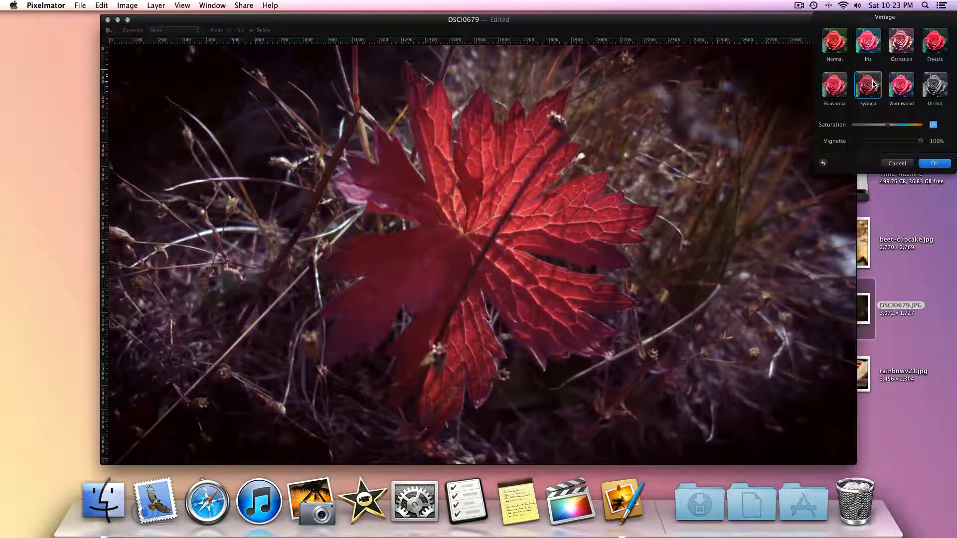
{"action": "left_click", "coordinate": [898, 88]}
{"action": "left_click", "coordinate": [925, 48]}
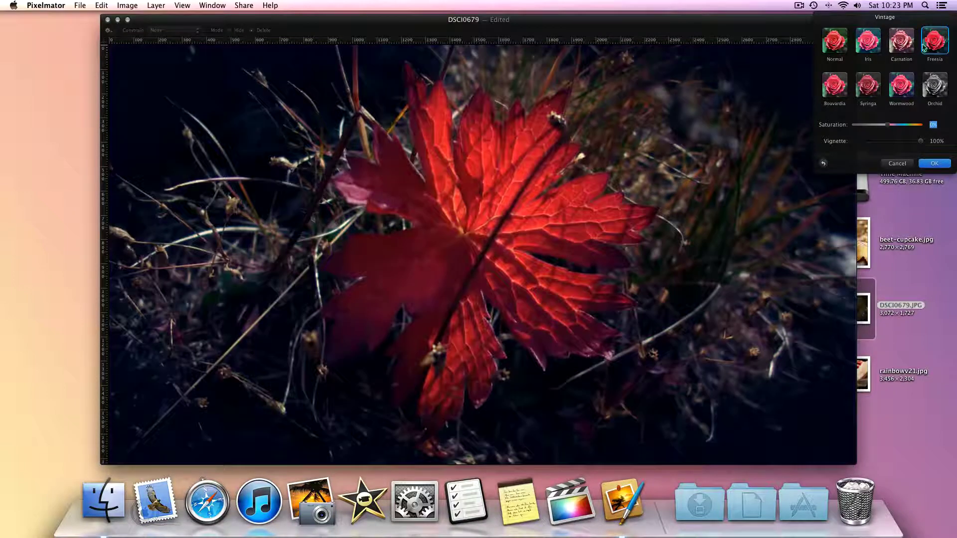
Apply the Vintage effect to the leaf photo with the Bouvardia preset, saturation 40% and vignette 68%.
{"action": "left_click", "coordinate": [840, 86]}
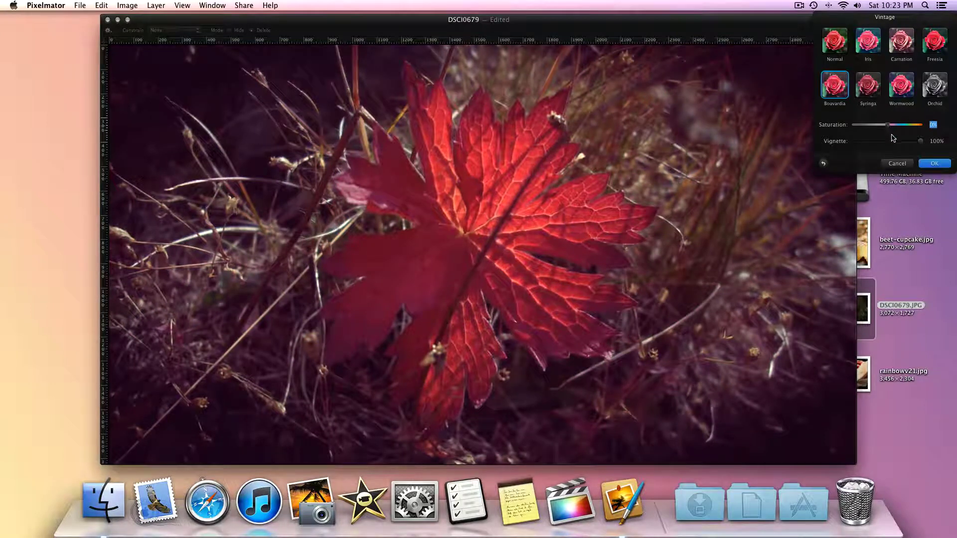
{"action": "left_click_drag", "start_coordinate": [891, 128], "coordinate": [901, 128]}
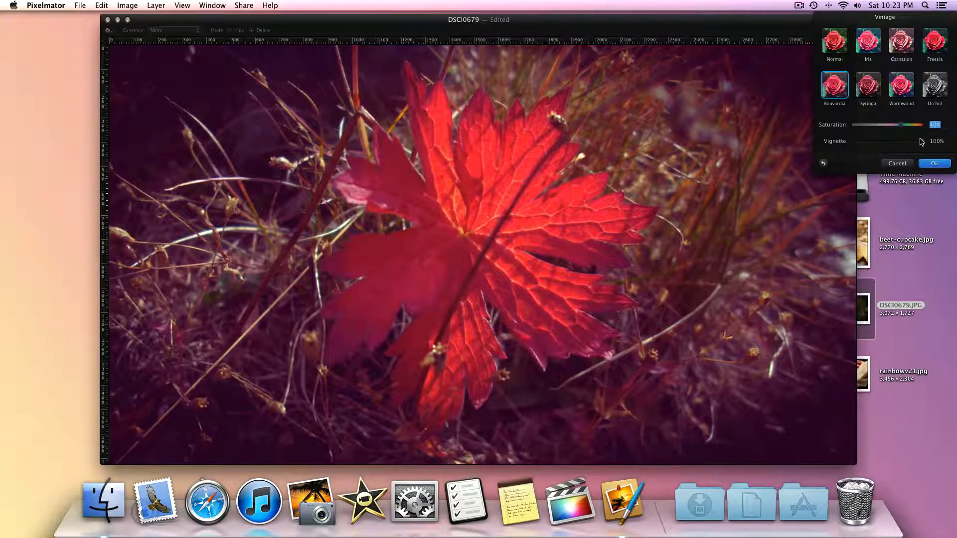
{"action": "left_click_drag", "start_coordinate": [895, 145], "coordinate": [852, 148]}
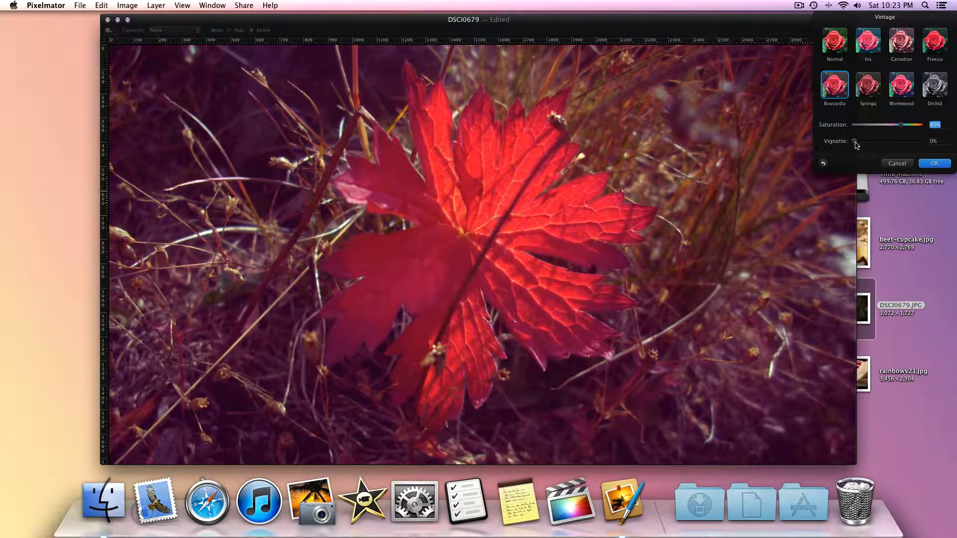
{"action": "left_click_drag", "start_coordinate": [855, 142], "coordinate": [900, 145]}
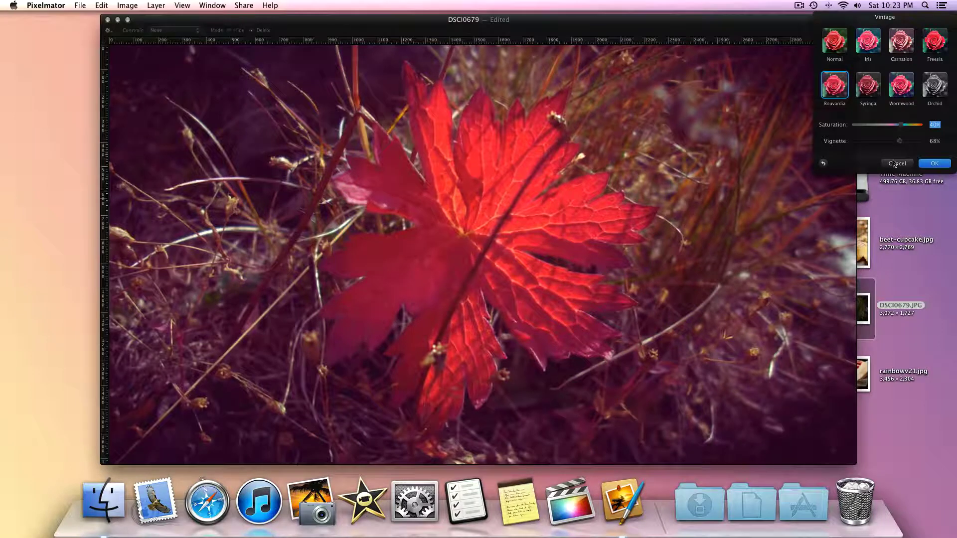
{"action": "left_click", "coordinate": [937, 164]}
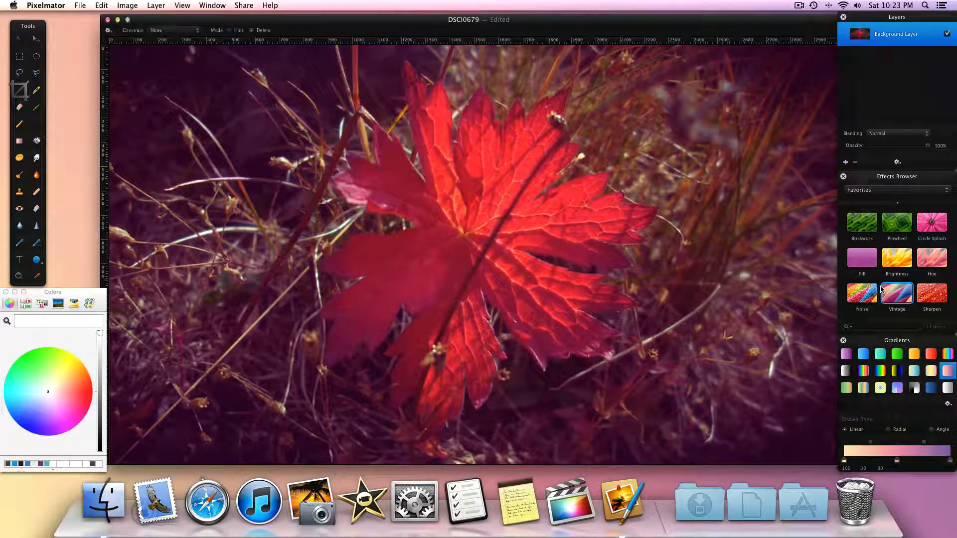
{"action": "double_click", "coordinate": [897, 293]}
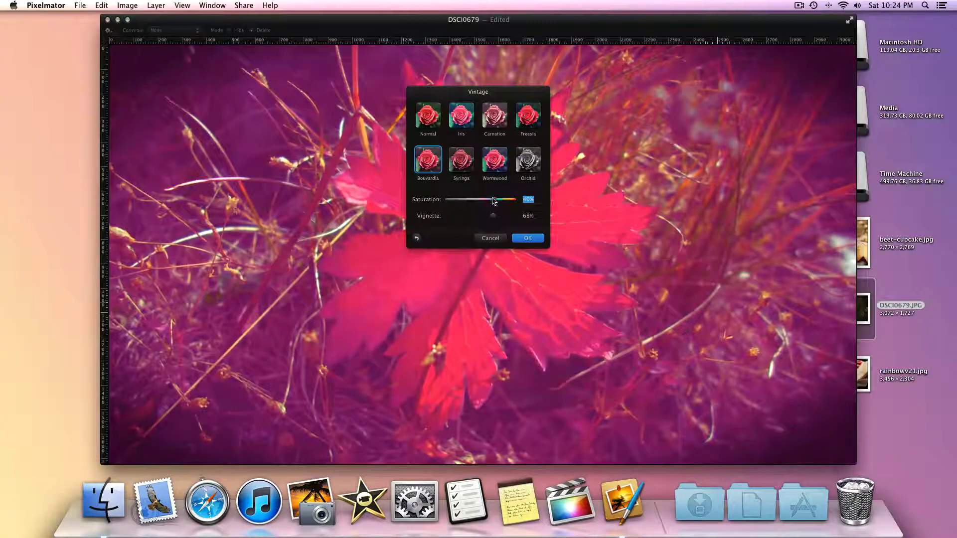
{"action": "left_click_drag", "start_coordinate": [487, 92], "coordinate": [835, 75]}
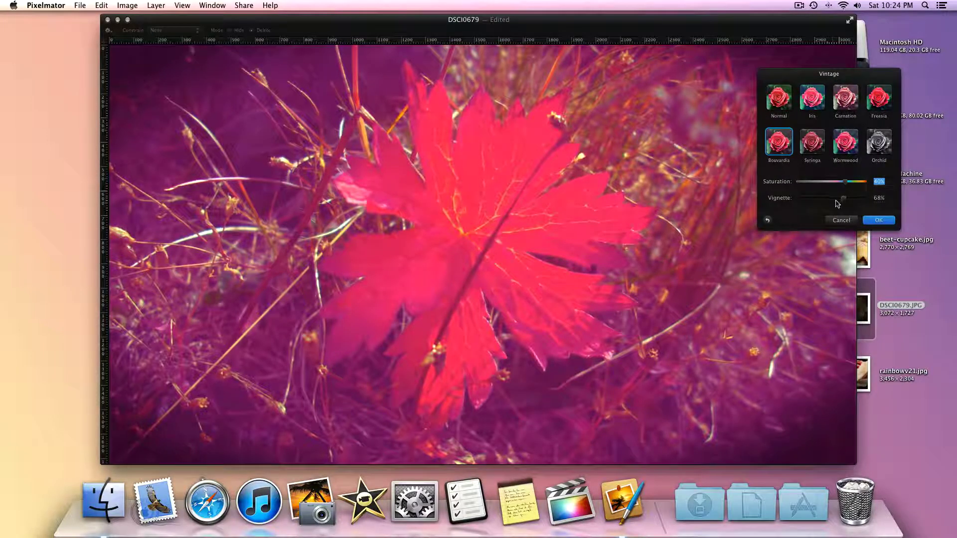
{"action": "left_click", "coordinate": [840, 219]}
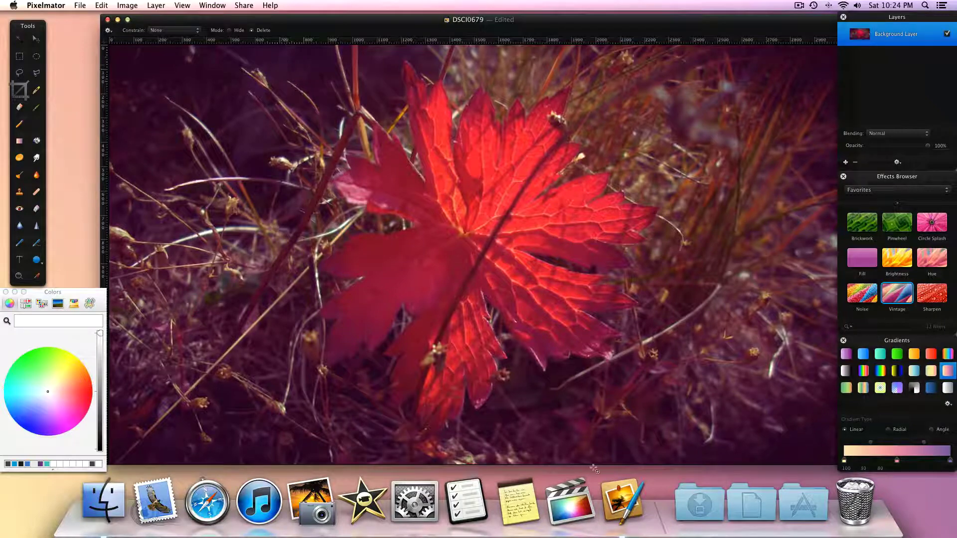
Switch to the rainbowv21 image and compare it without and with its effect by undoing and redoing the last edit.
{"action": "right_click", "coordinate": [616, 501]}
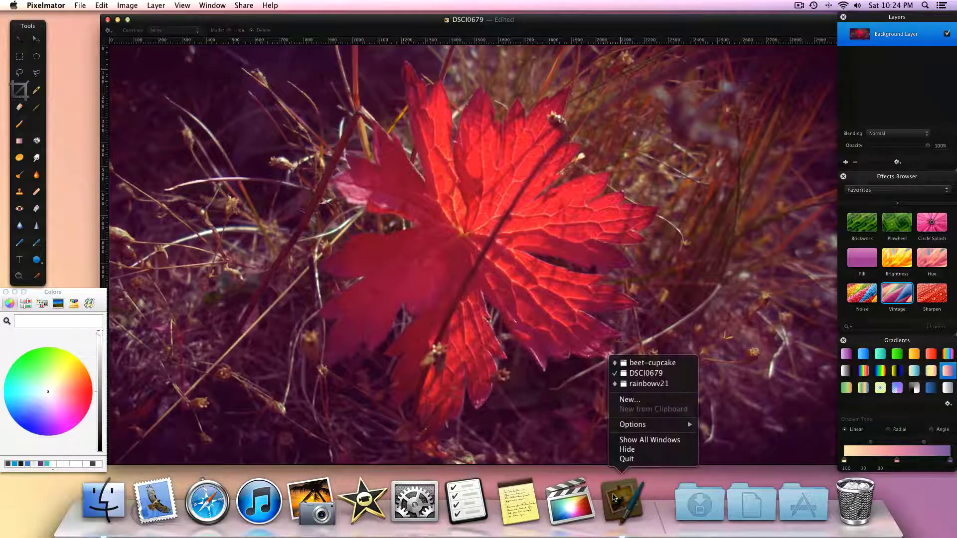
{"action": "left_click", "coordinate": [663, 388]}
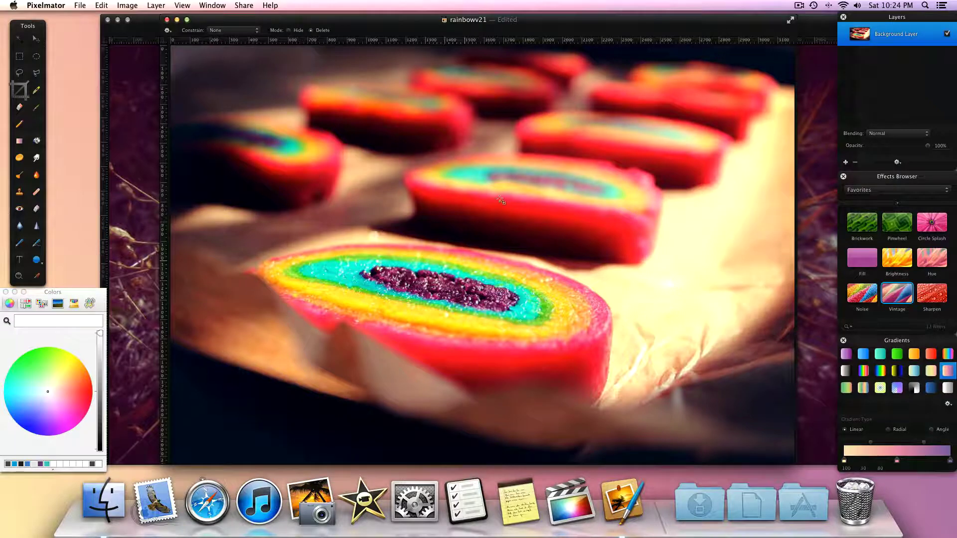
{"action": "key", "text": "super+z"}
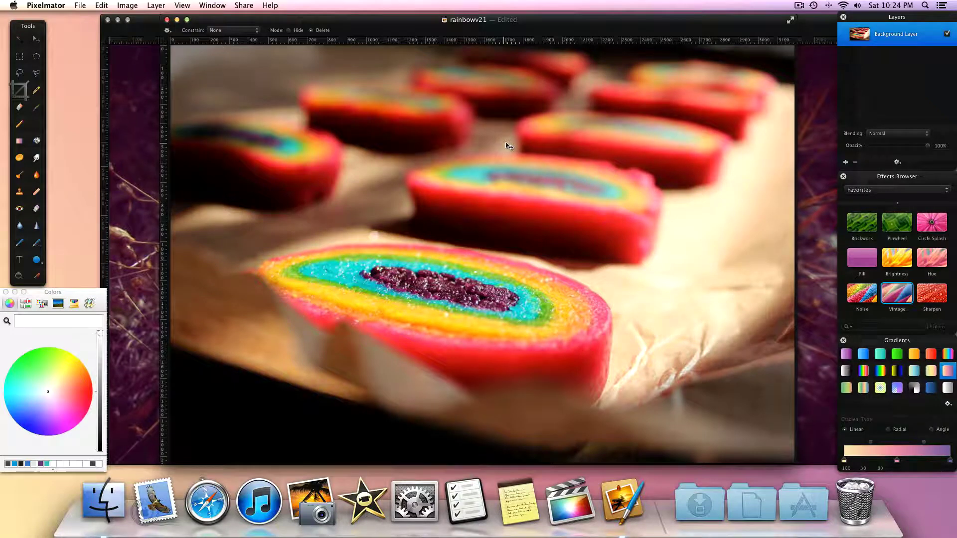
{"action": "key", "text": "super+shift+z"}
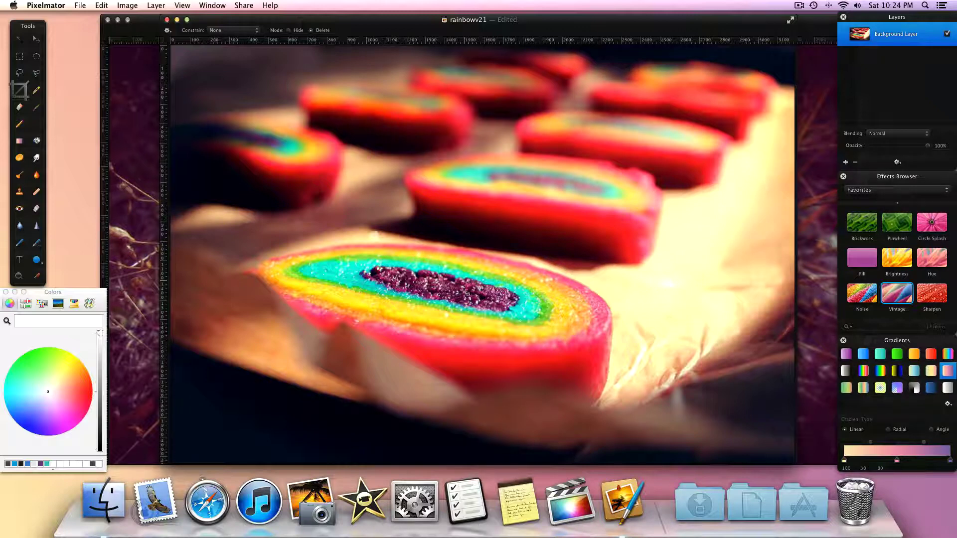
Switch to the beet-cupcake image and compare it before and after Vintage by undoing and redoing the effect.
{"action": "right_click", "coordinate": [610, 498]}
{"action": "left_click", "coordinate": [643, 364]}
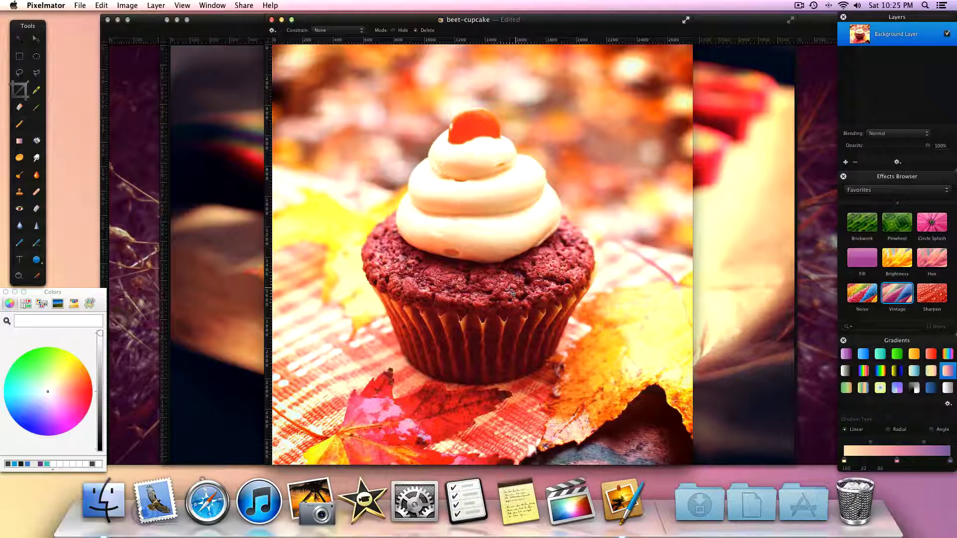
{"action": "key", "text": "super+z"}
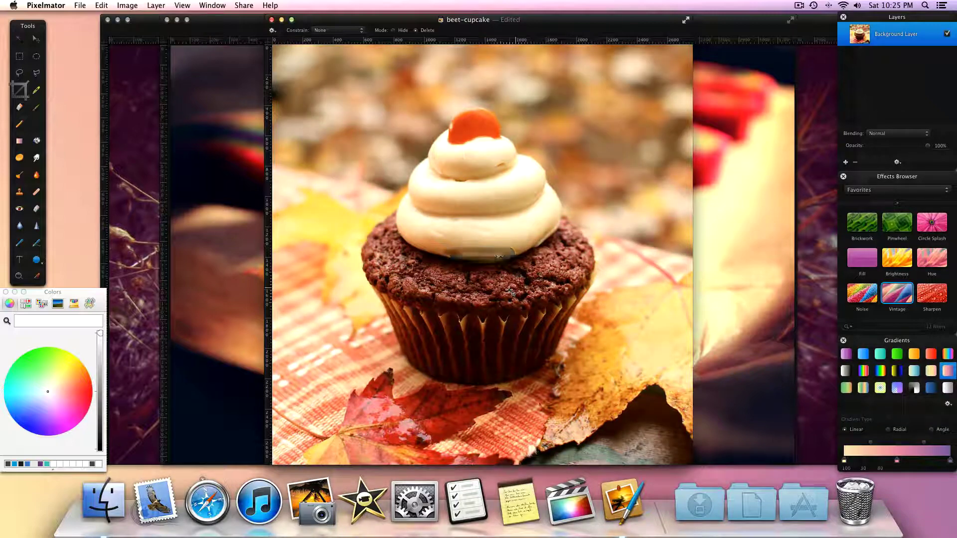
{"action": "key", "text": "super+shift+z"}
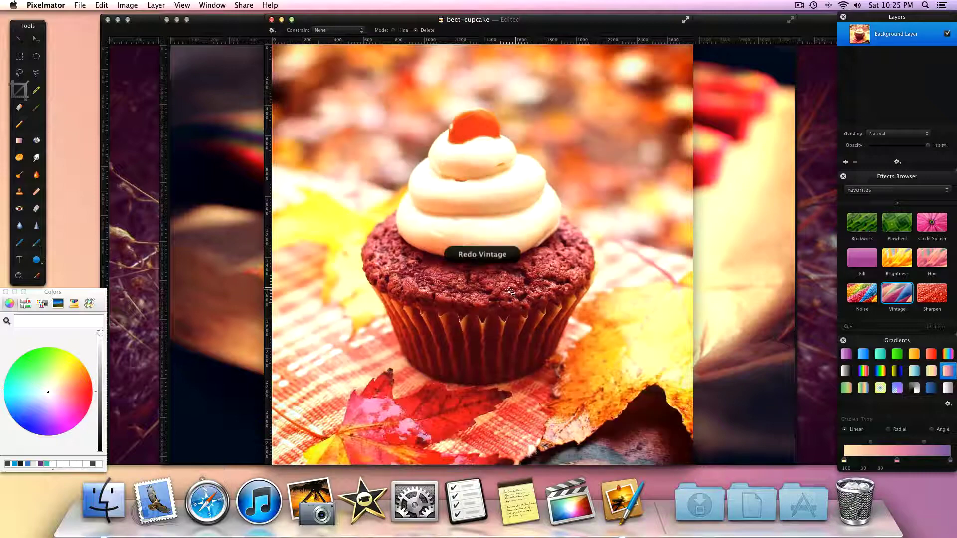